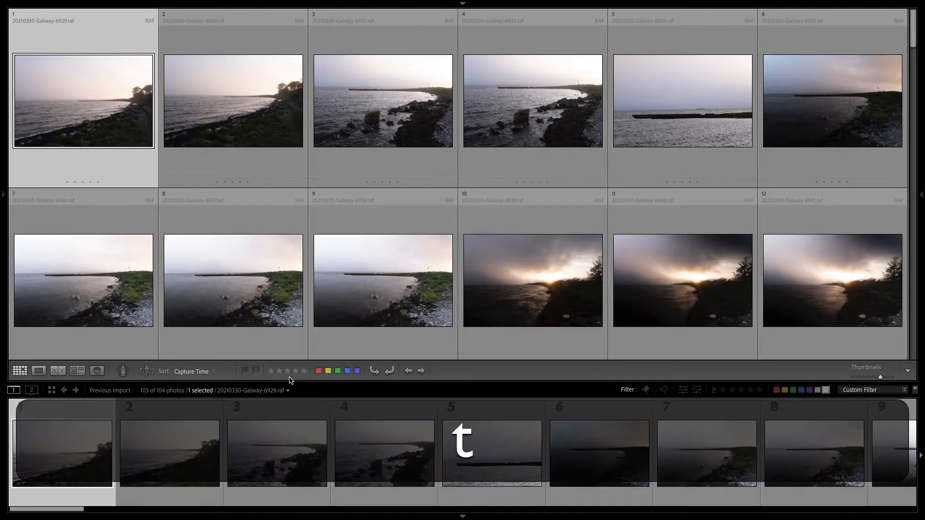
Step: Toggle the toolbar below the photo grid off and back on
click(302, 345)
key(t)
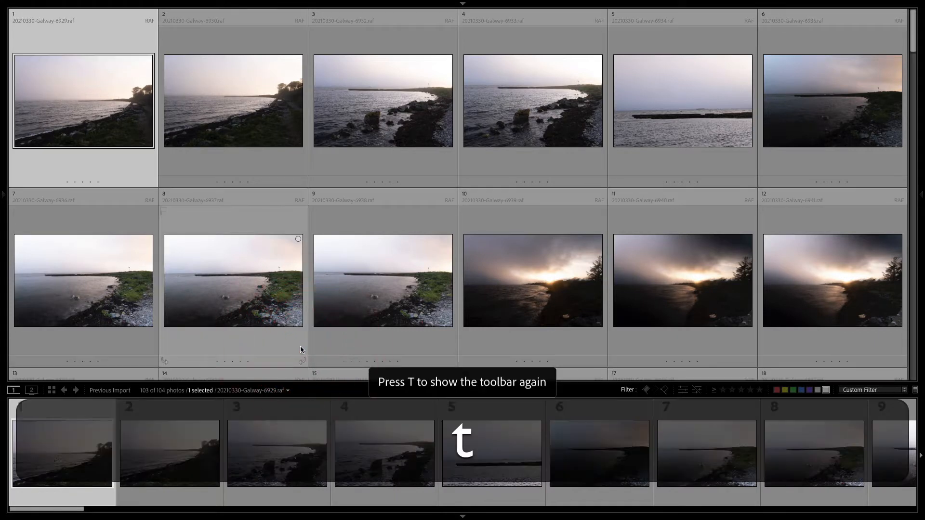
key(t)
key(t)
key(t)
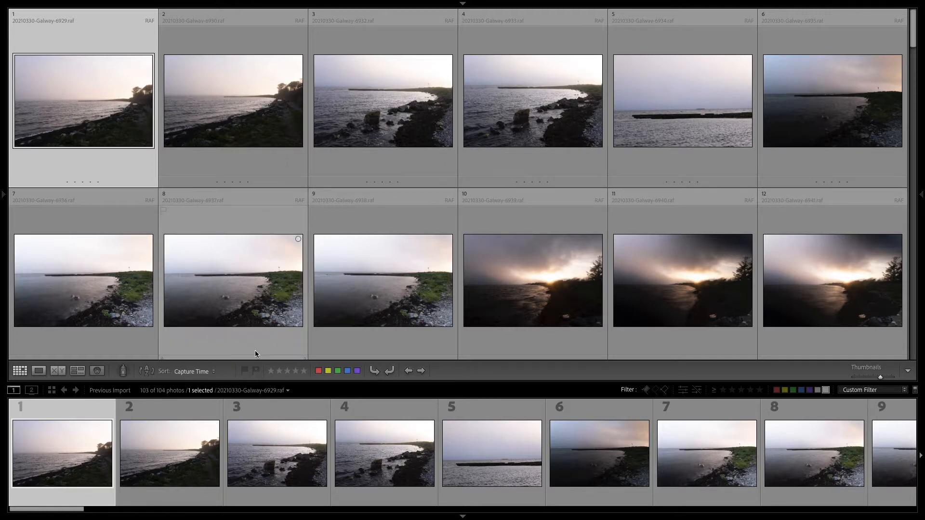
Step: Flag the first photo as a pick, clear the flag, mark it as rejected and clear the flag again
key(p)
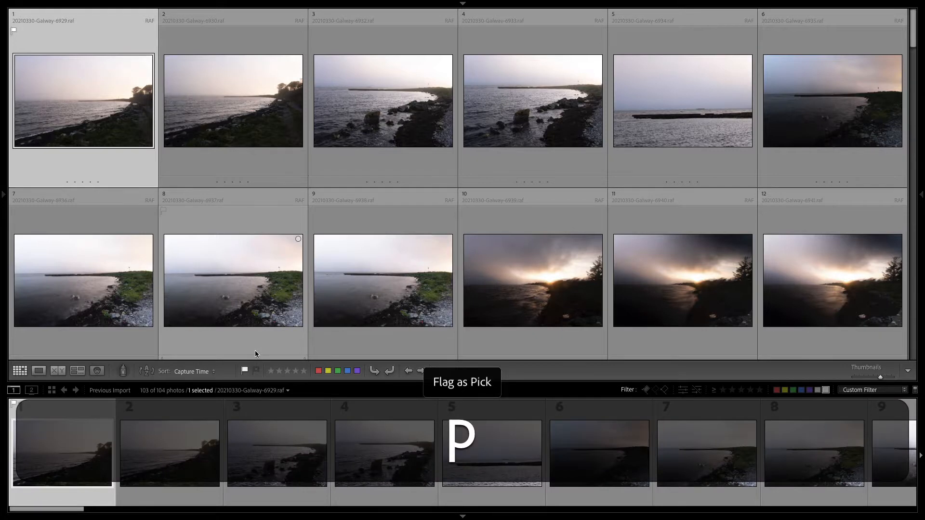
key(u)
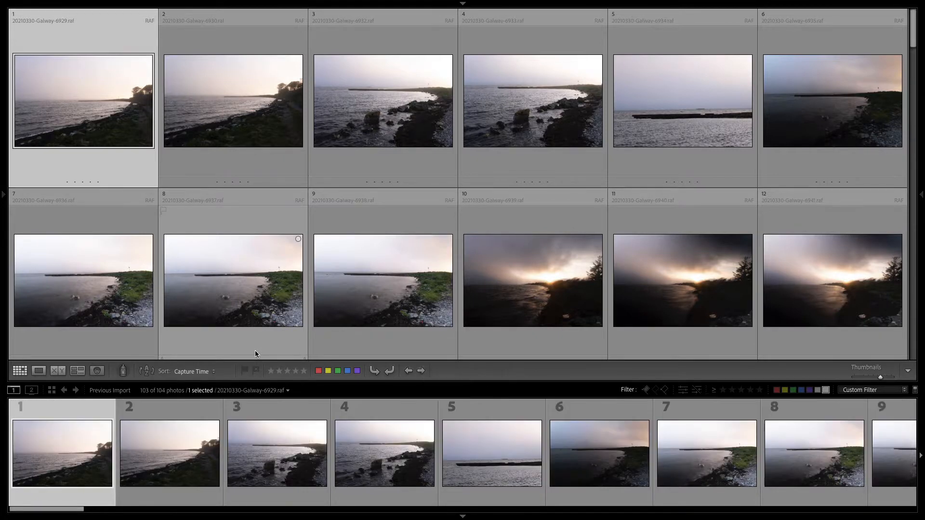
key(x)
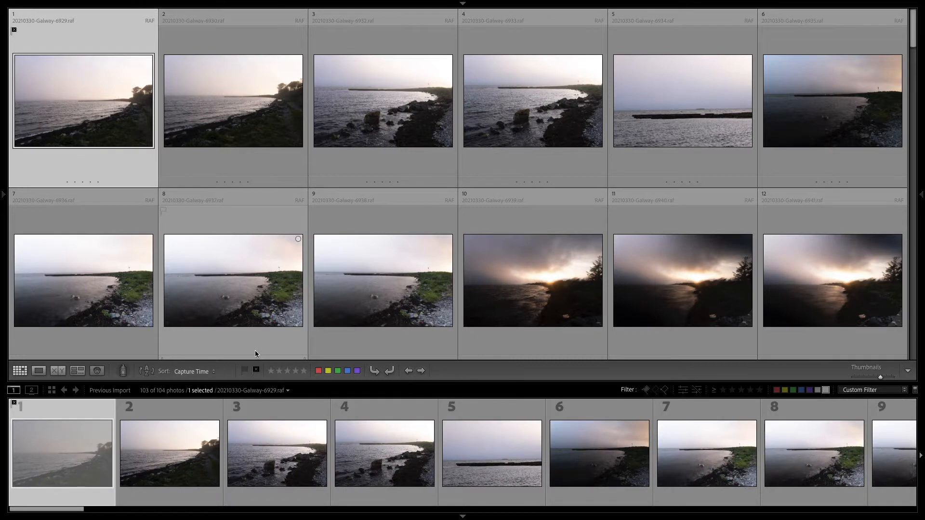
key(u)
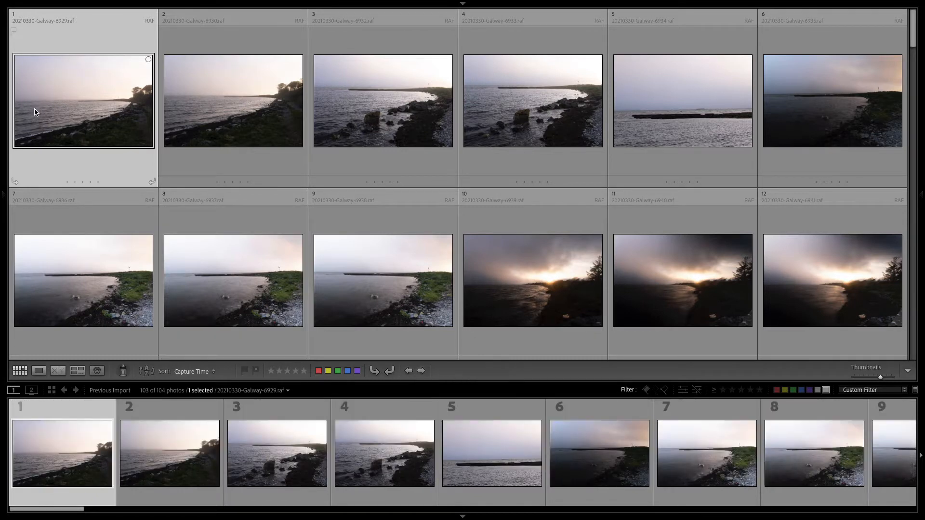
Step: Use the flag marker on the first thumbnail to toggle its pick flag and its reject flag on and off
click(13, 30)
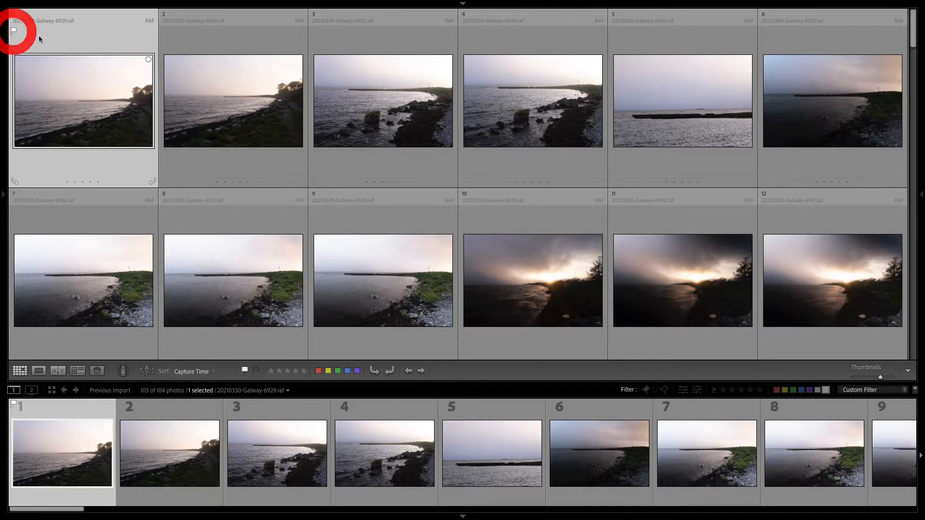
click(13, 31)
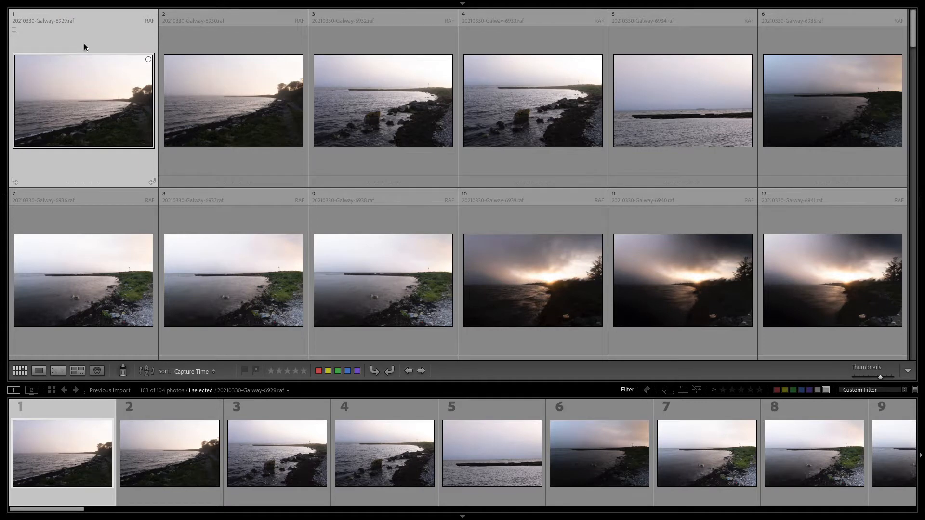
key(alt)
alt+click(14, 31)
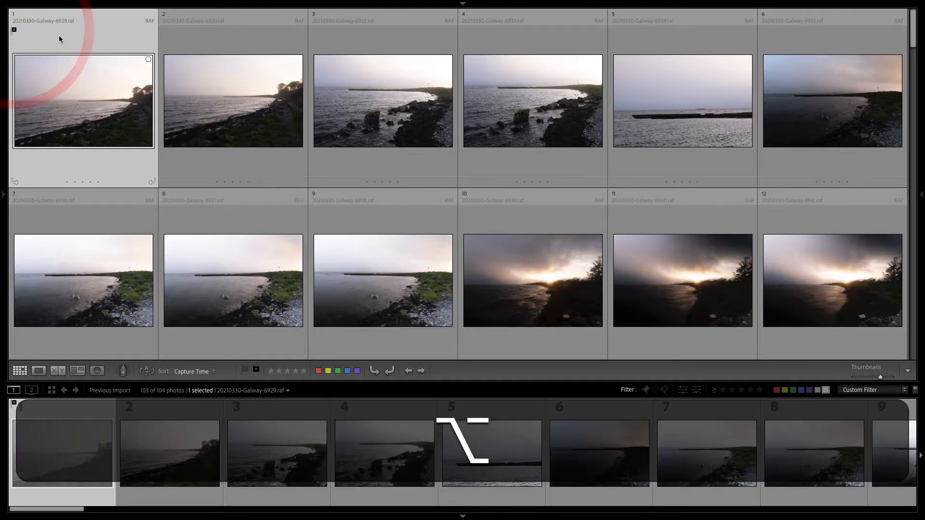
alt+click(14, 31)
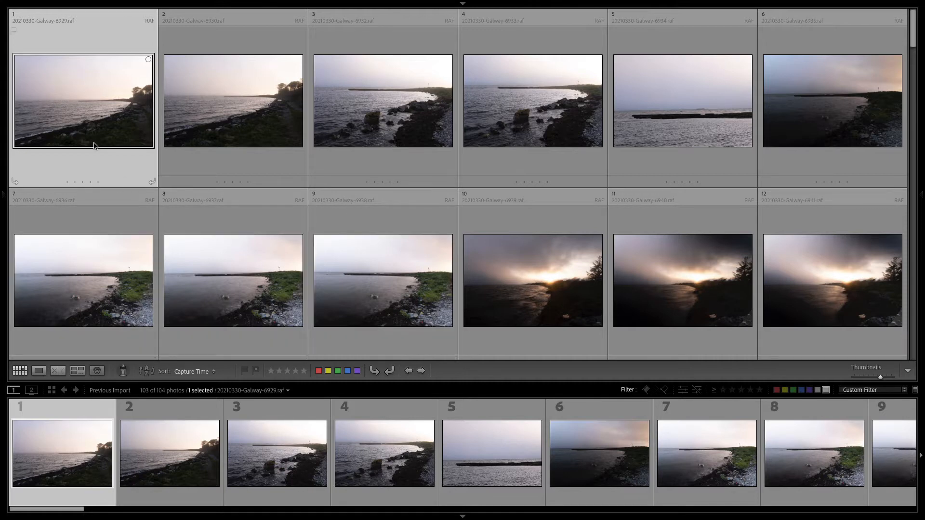
Step: Raise the first photo's rating one star at a time from one to five stars
mouse_move(94, 145)
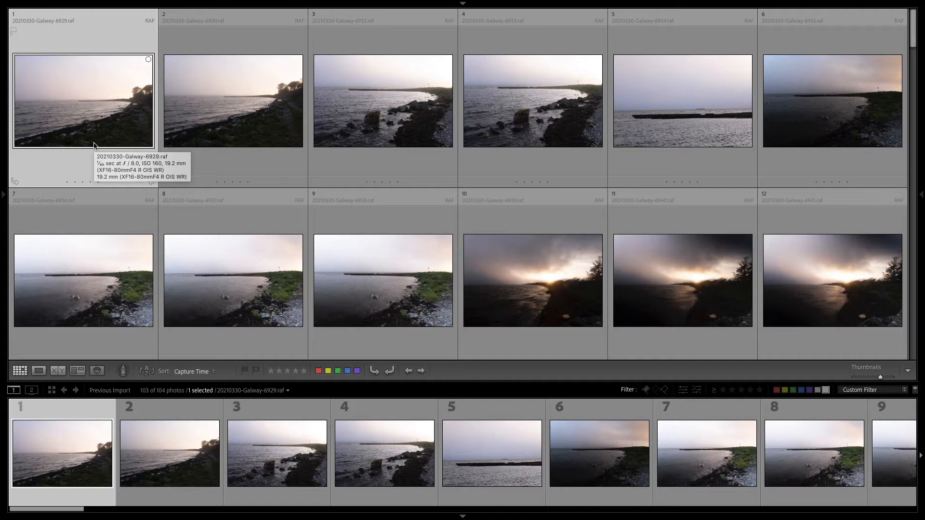
key(1)
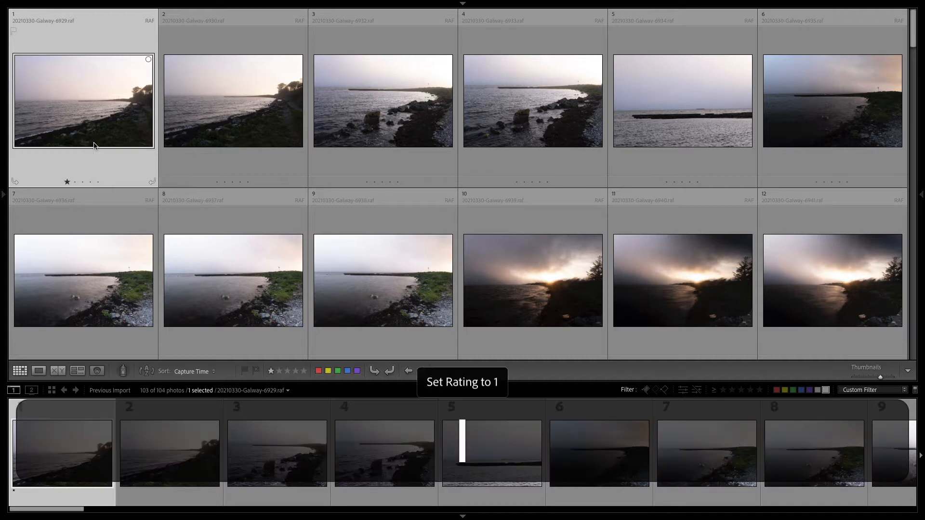
key(2)
key(3)
key(4)
key(5)
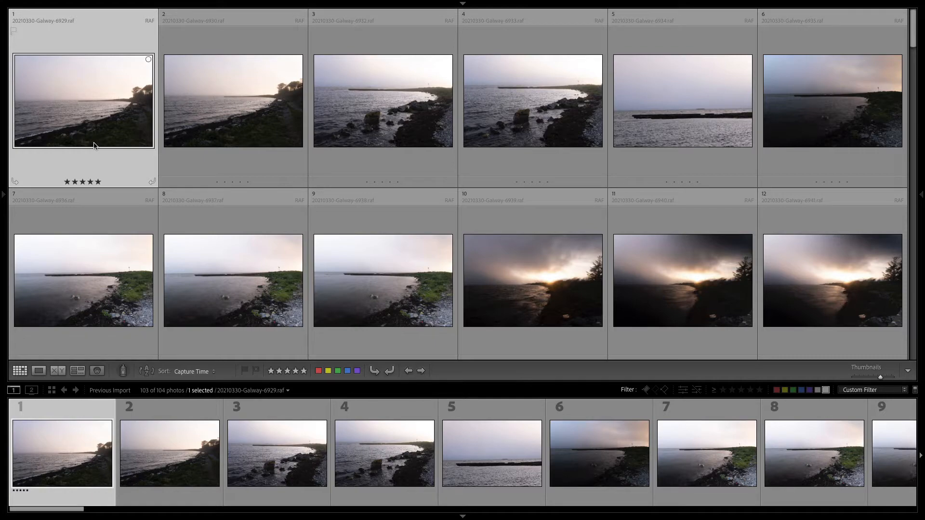
Step: Compare the first photo with the second, mark the first as rejected in Loupe view and return to the grid
key(p)
key(u)
key(c)
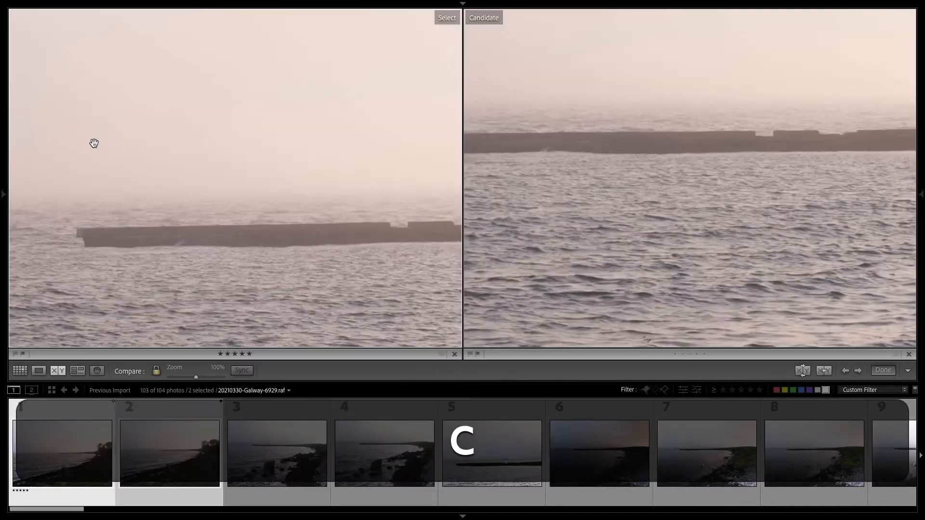
key(c)
key(x)
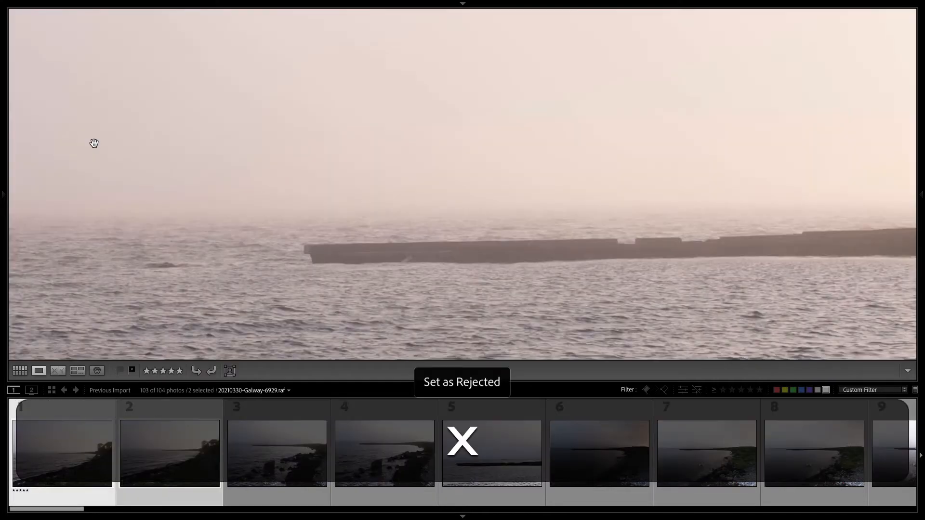
key(g)
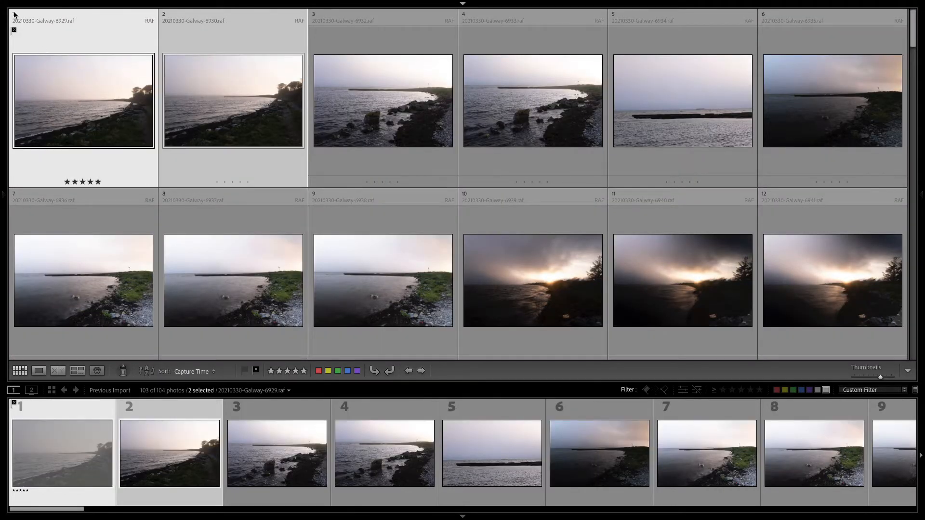
Step: Remove the reject flag and the star rating from the first photo
key(u)
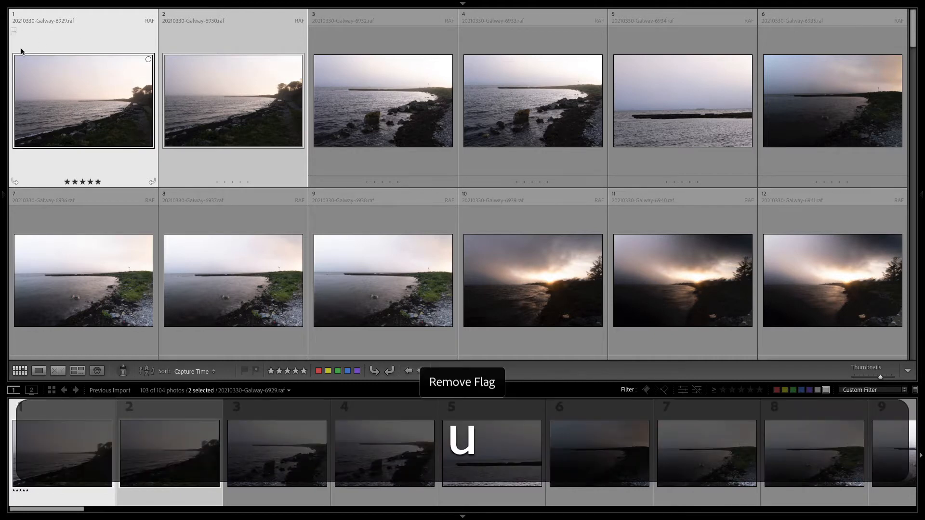
key(0)
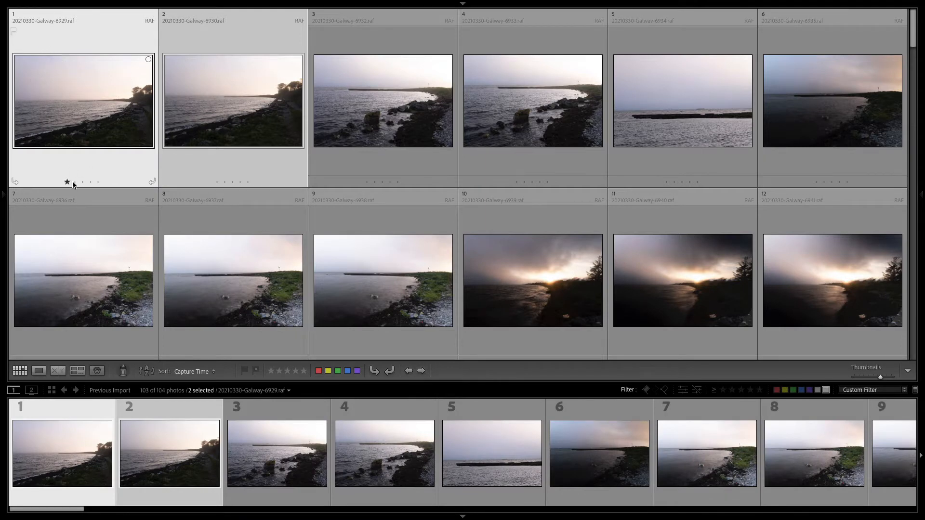
click(56, 183)
Step: Label photos 20210330-Galway-6930 and 20210330-Galway-6932 red, and turn off the filter that hides labelled photos
click(248, 168)
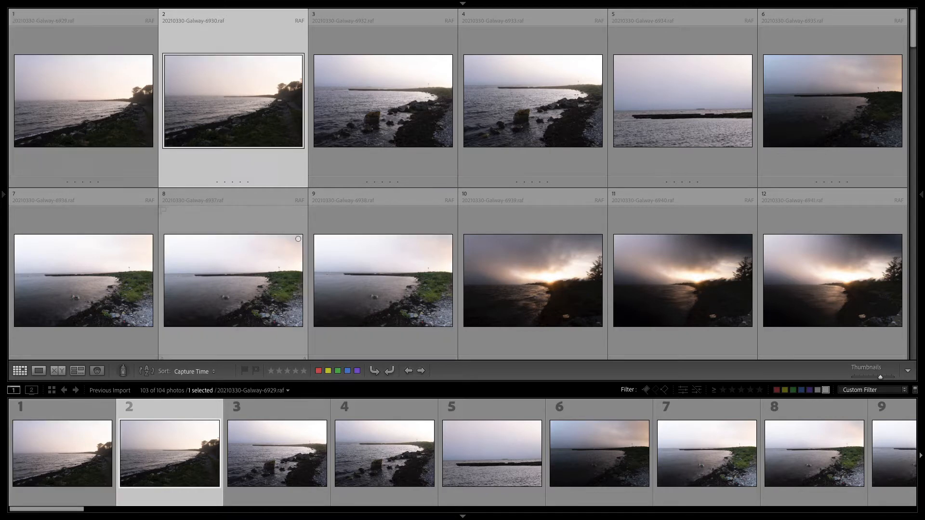
click(318, 370)
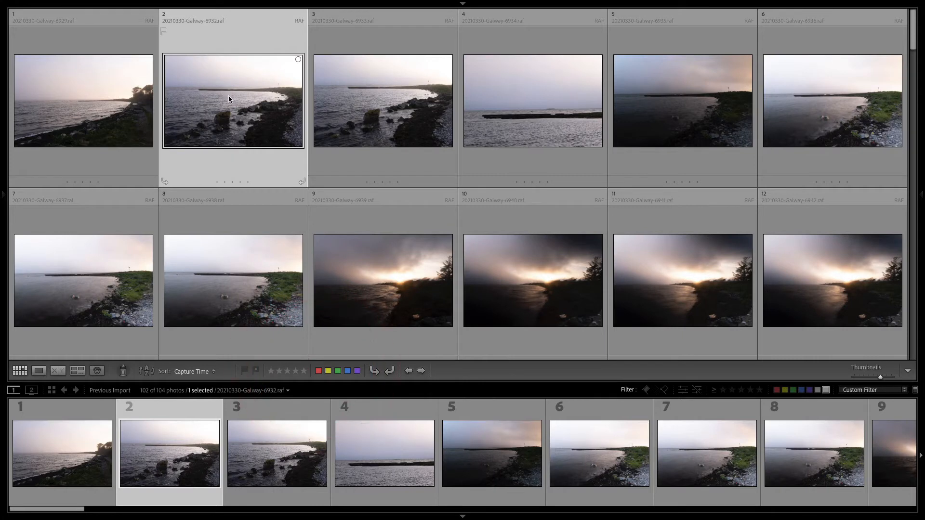
click(318, 370)
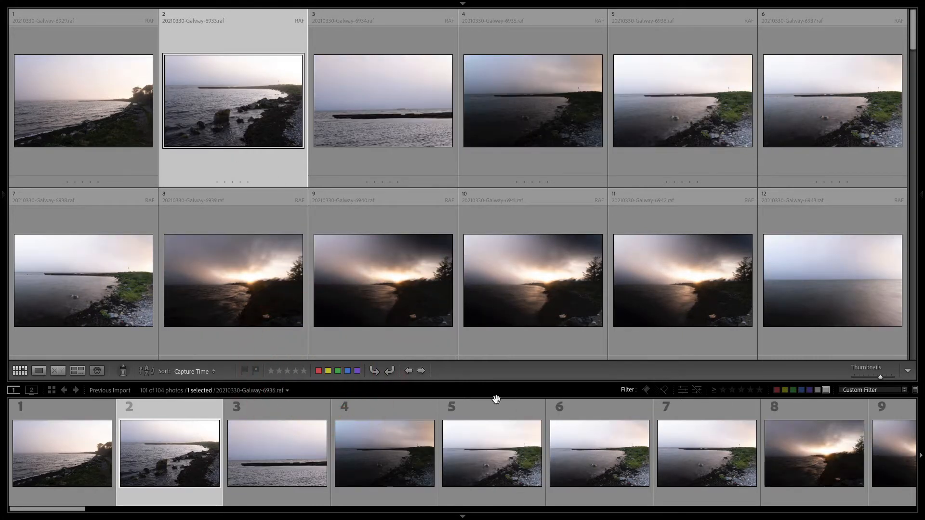
click(826, 389)
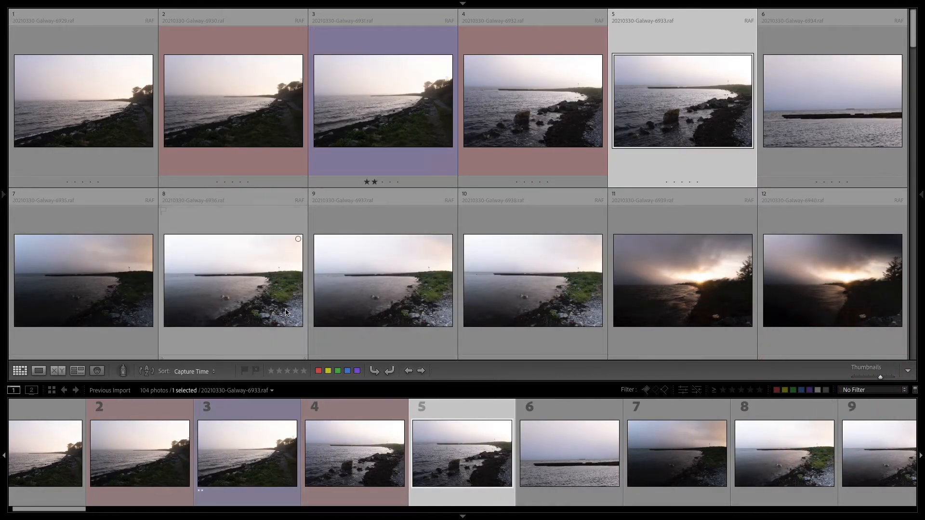
Step: Rate photo 20210330-Galway-6930 one star, select it and raise its rating to four stars
click(218, 182)
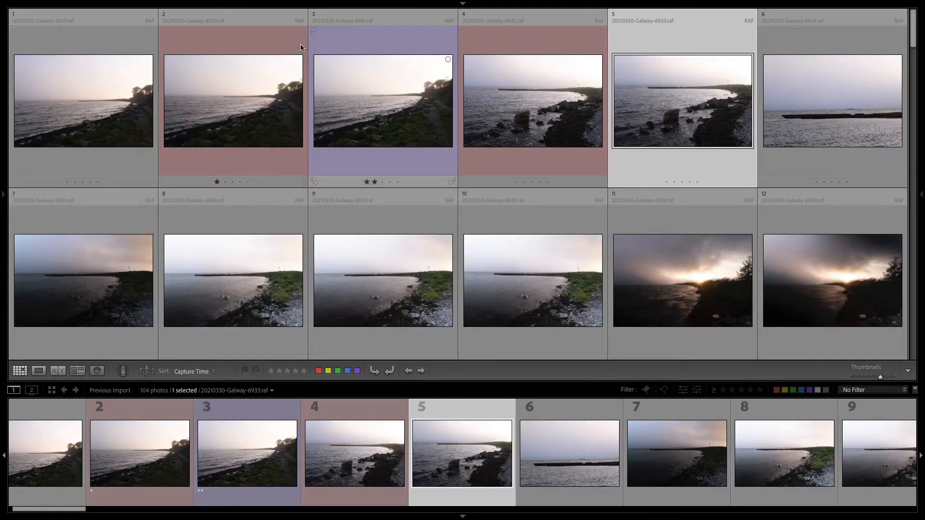
click(237, 38)
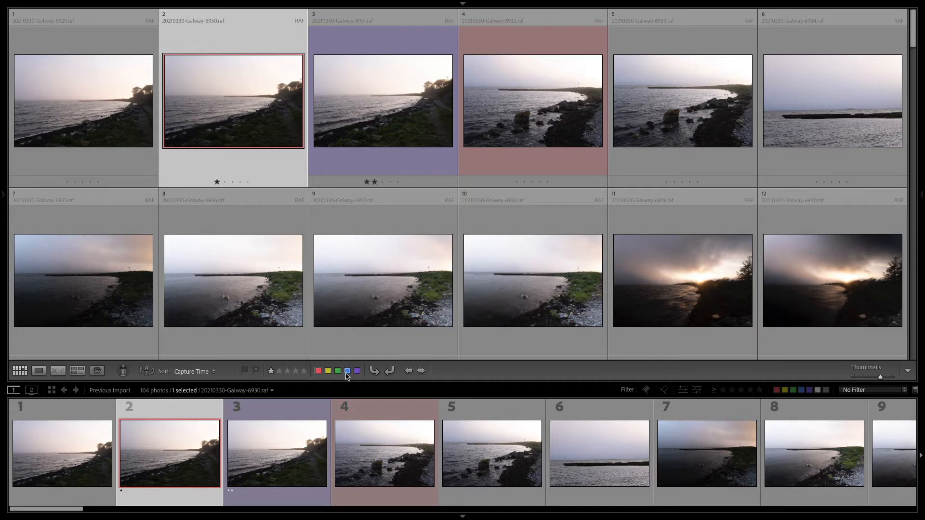
key(4)
Step: Toggle the red label on photo 20210330-Galway-6930 off, on and off again
key(6)
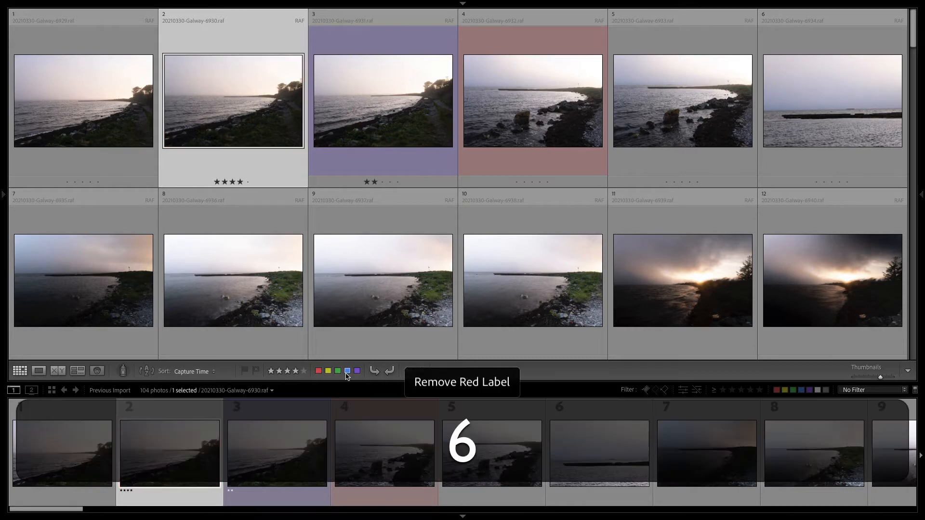
key(6)
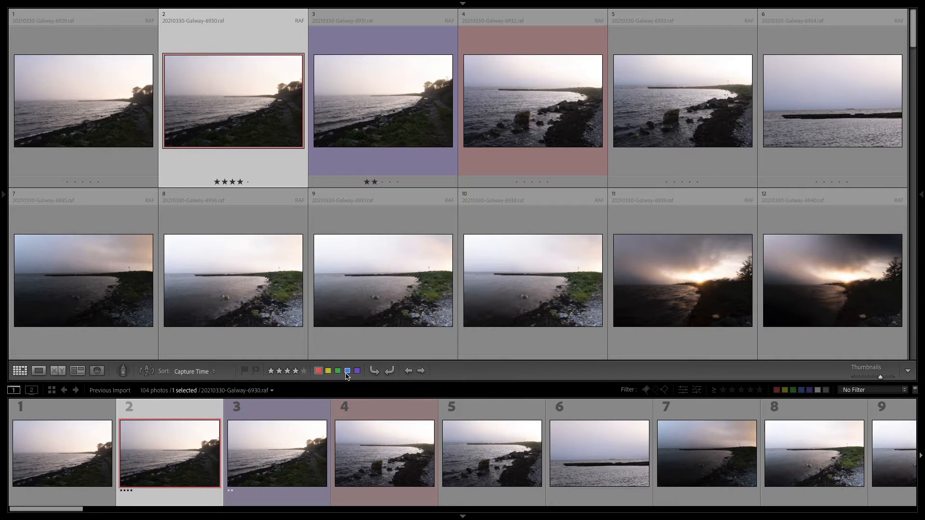
key(6)
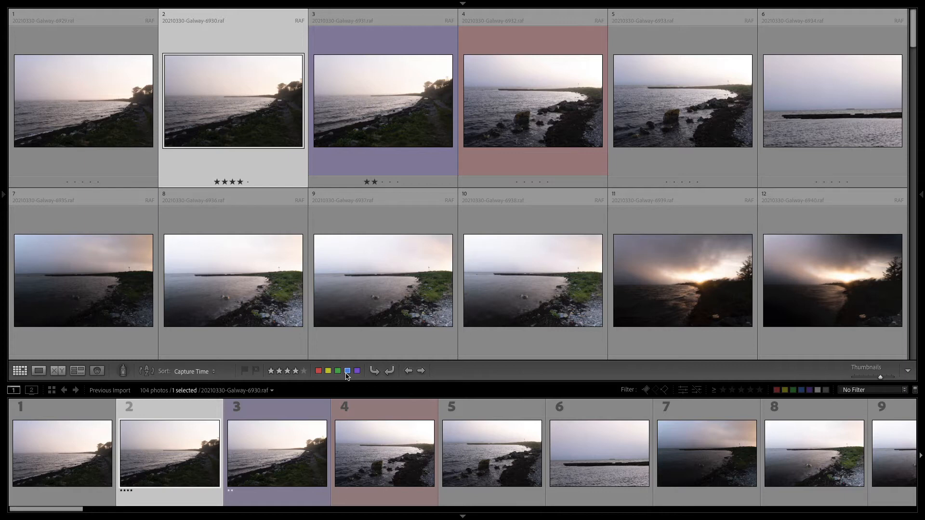
Step: Cycle the selected photo's color label through red, yellow, green and blue, ending on purple
key(6)
key(7)
key(8)
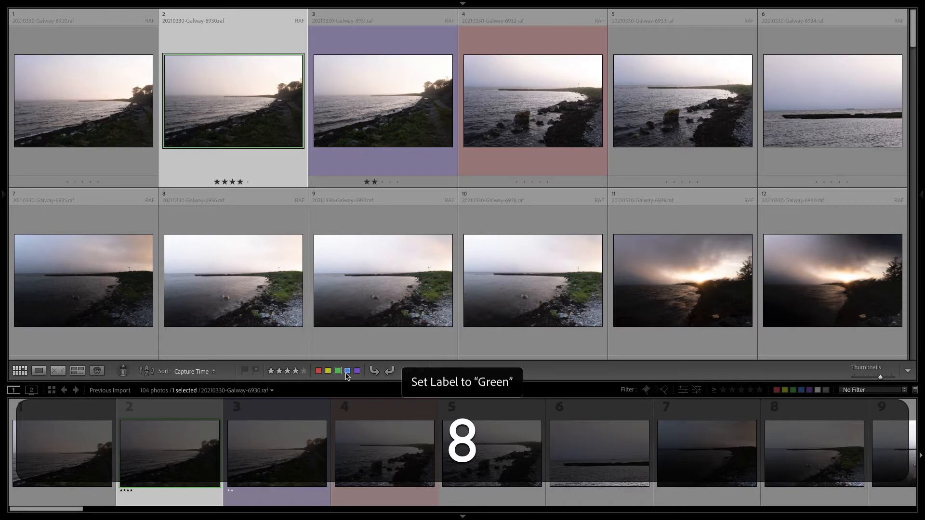
key(9)
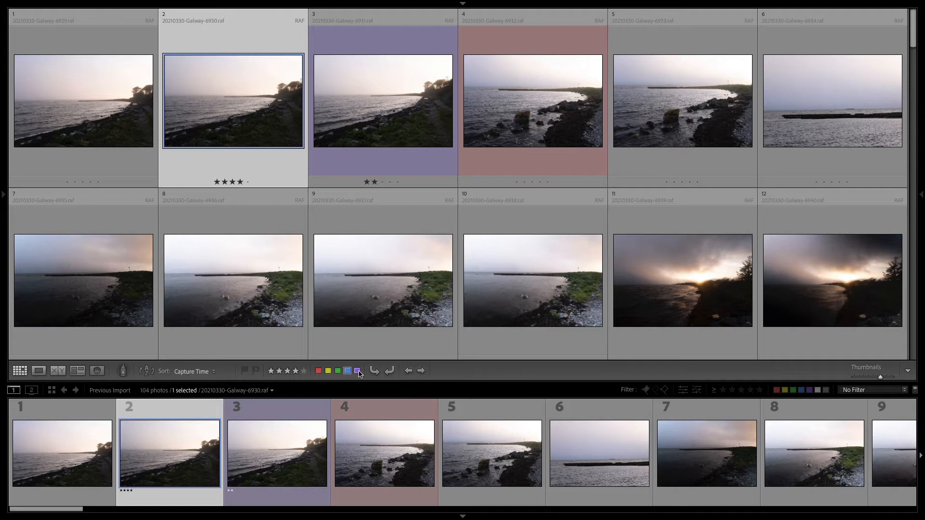
click(357, 370)
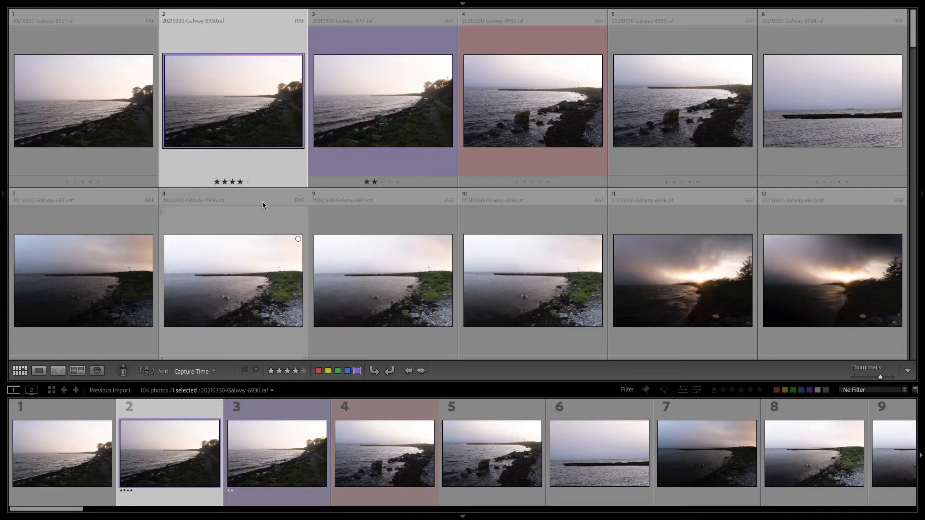
Step: Open the color label set for editing and load the Review Status preset
click(175, 5)
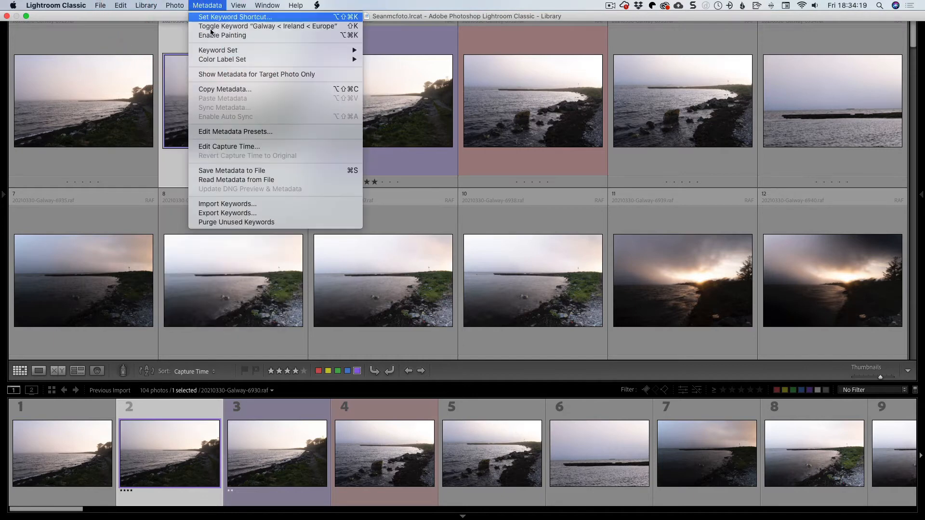
mouse_move(250, 60)
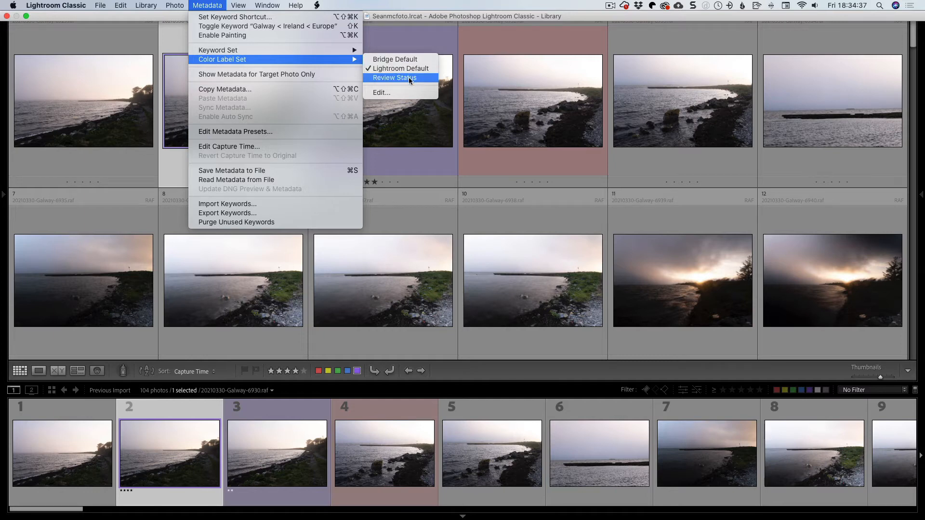
click(400, 90)
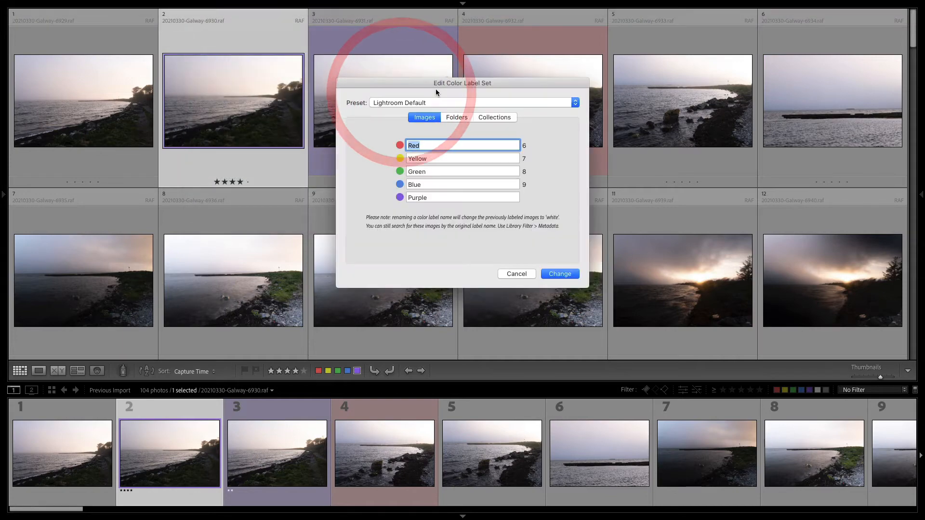
click(408, 102)
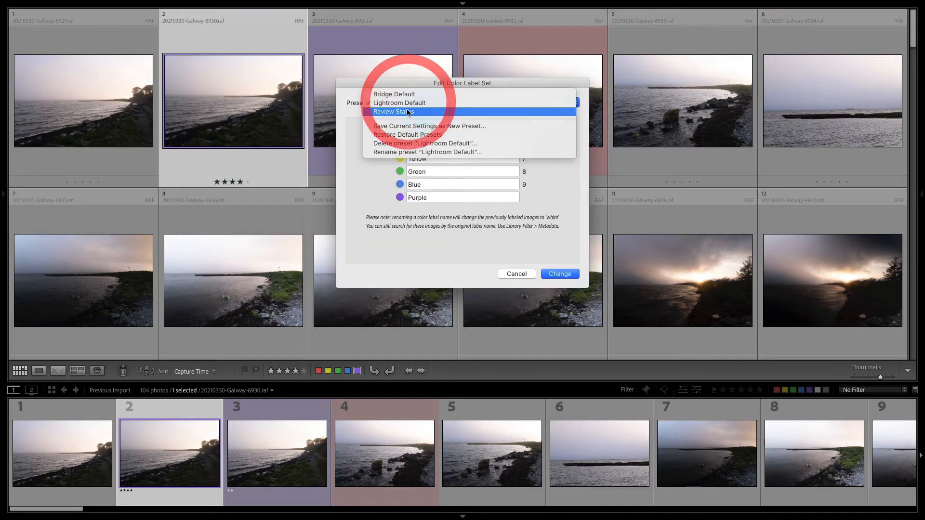
click(408, 112)
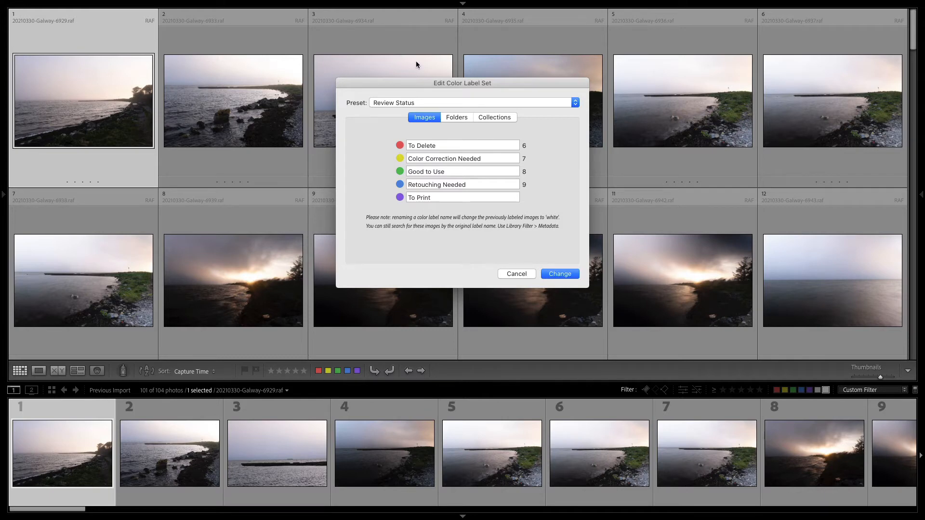
Step: Preview the Lightroom Default and Bridge Default presets and apply Lightroom Default as the color label set
click(405, 103)
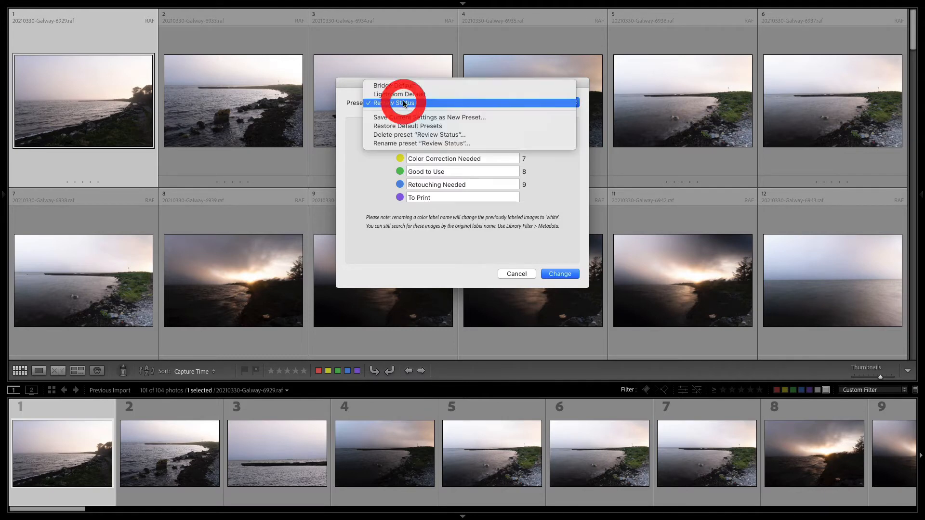
click(403, 95)
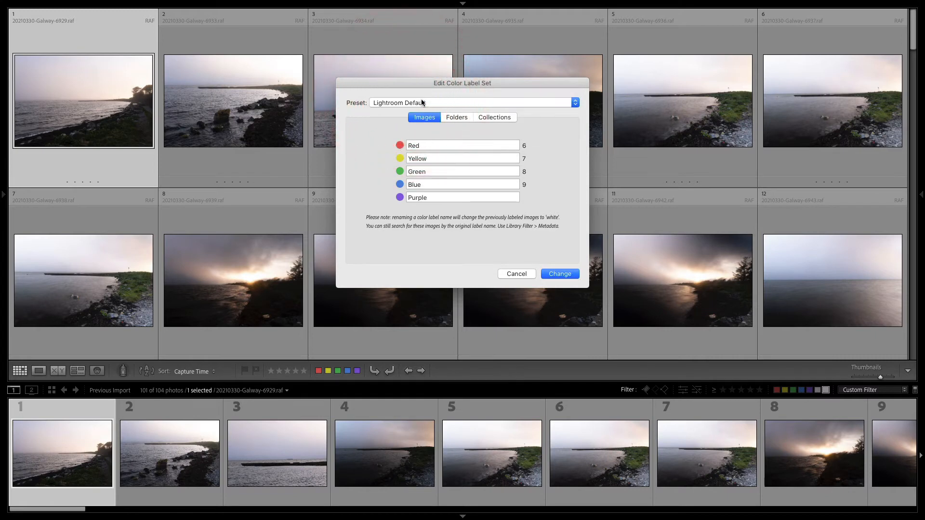
click(412, 102)
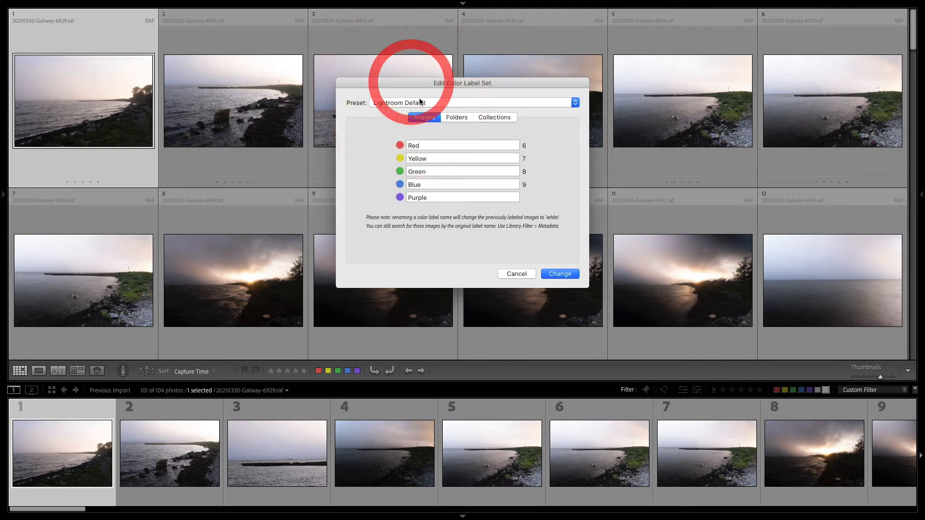
click(417, 95)
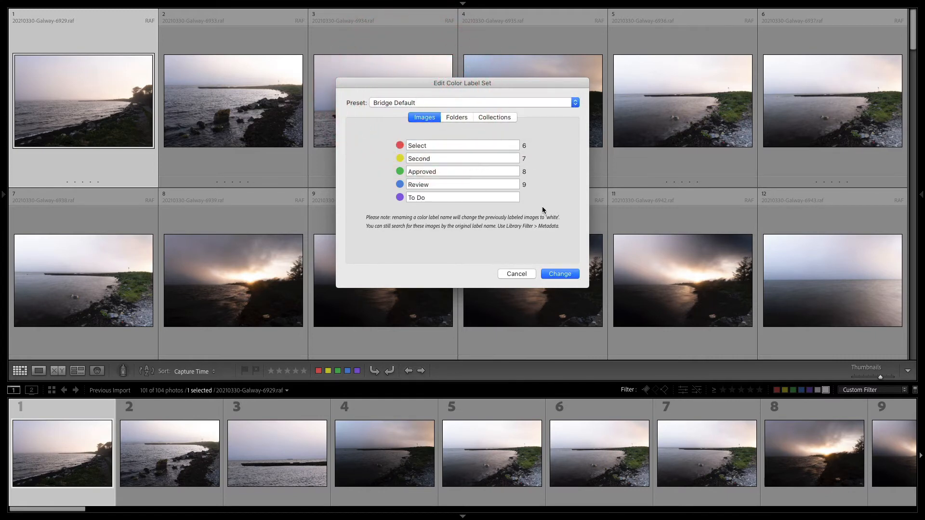
click(418, 102)
click(417, 112)
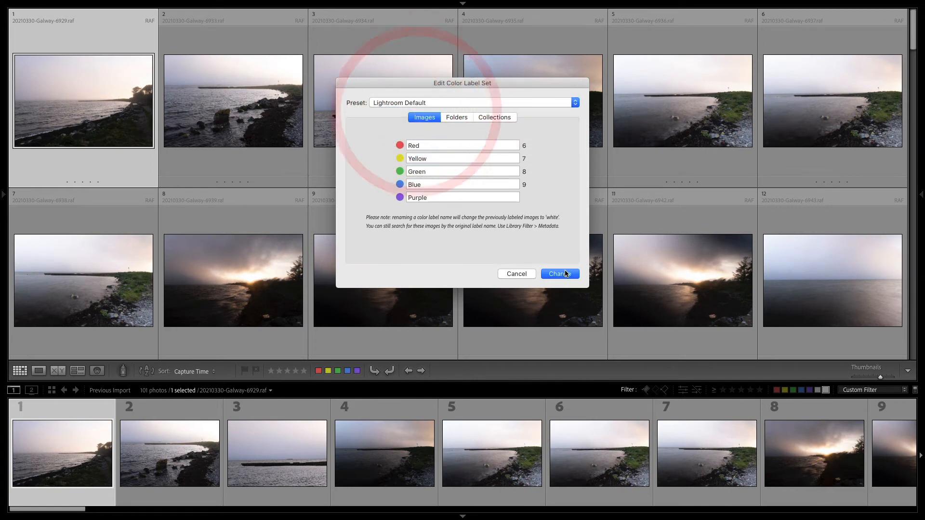
click(560, 273)
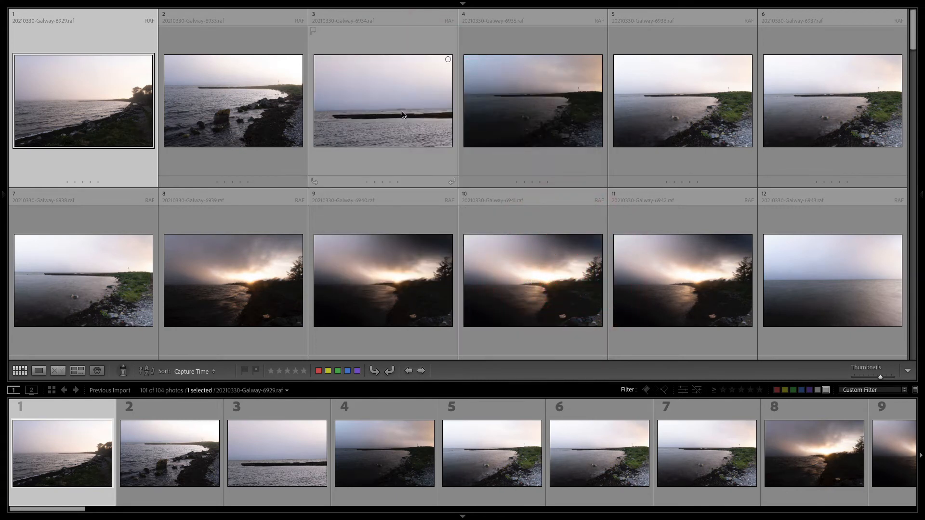
Step: Give photo 20210330-Galway-6934 a red label and turn off the unlabeled-photos filter
click(399, 156)
key(6)
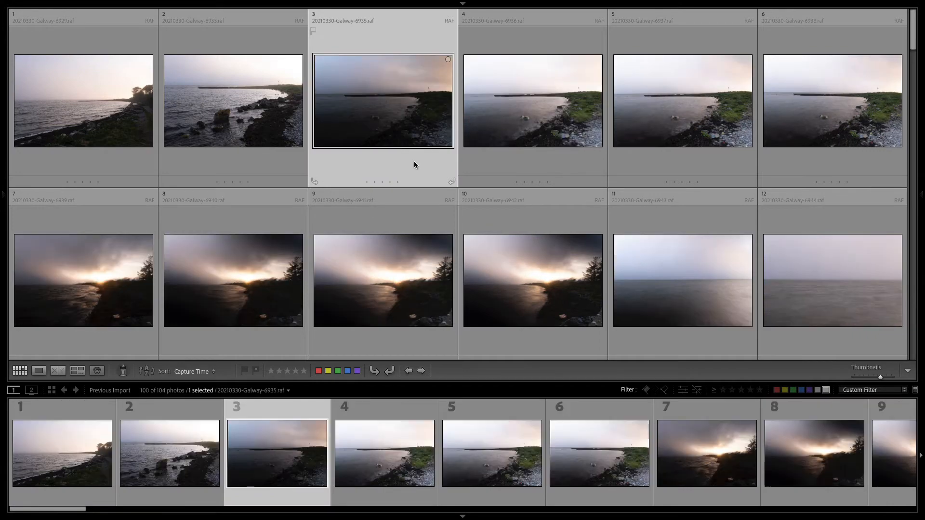
click(826, 390)
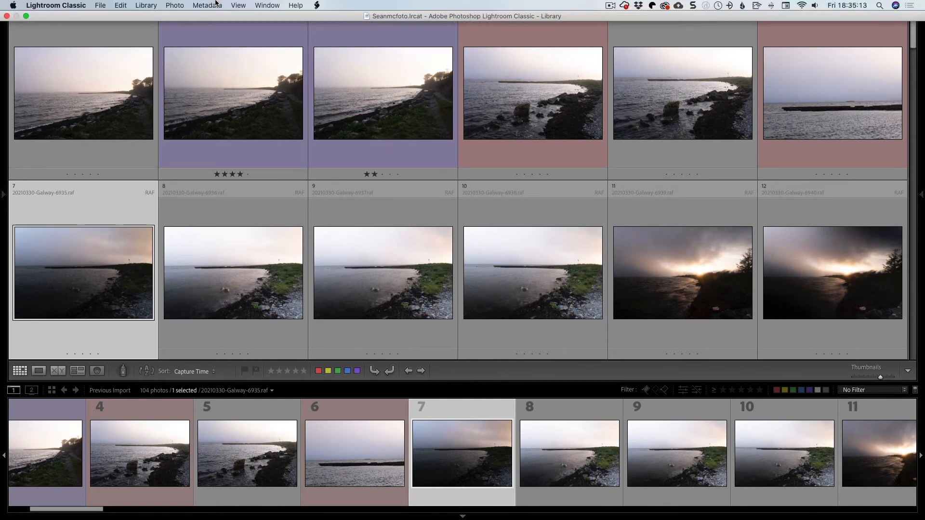
Step: Switch the color label set to Bridge Default and turn off the unlabeled-photos filter
click(218, 10)
mouse_move(337, 60)
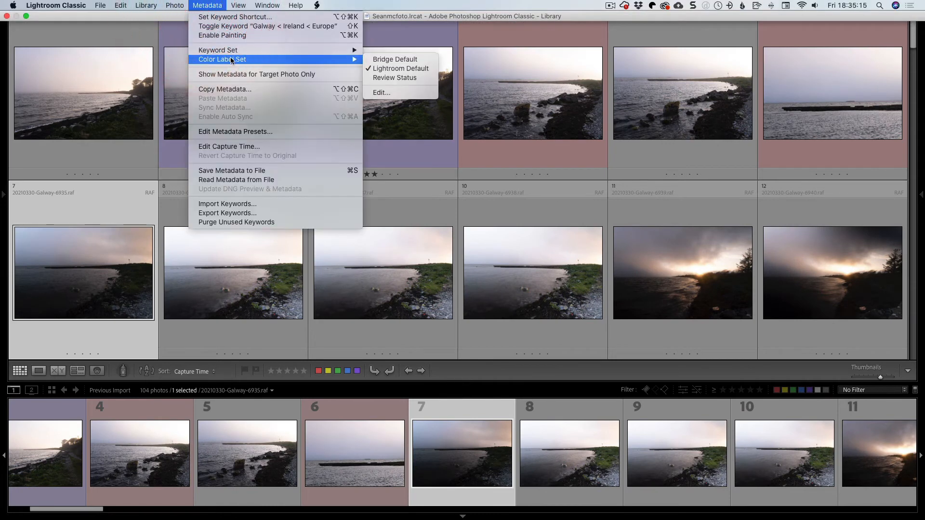
click(404, 59)
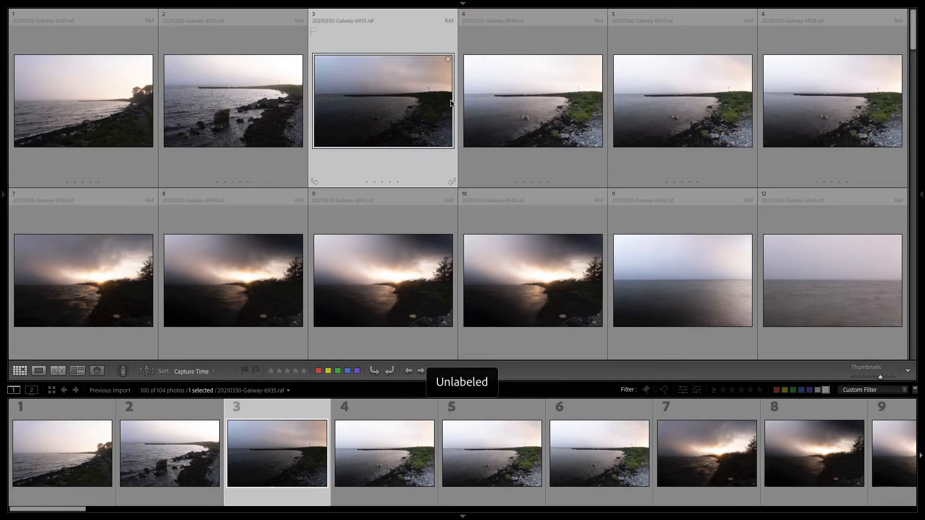
click(826, 391)
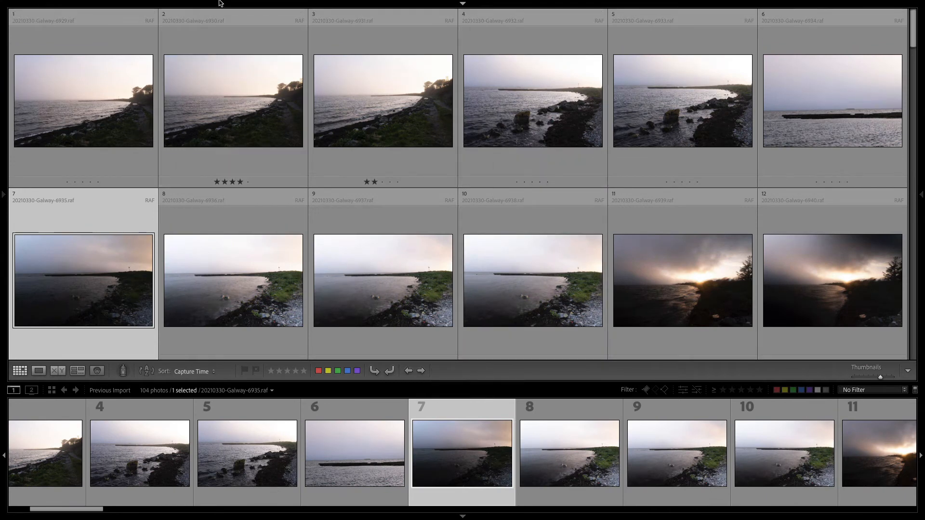
Step: Select photo 20210330-Galway-6930 and give it the red "Select" label
mouse_move(179, 6)
click(227, 75)
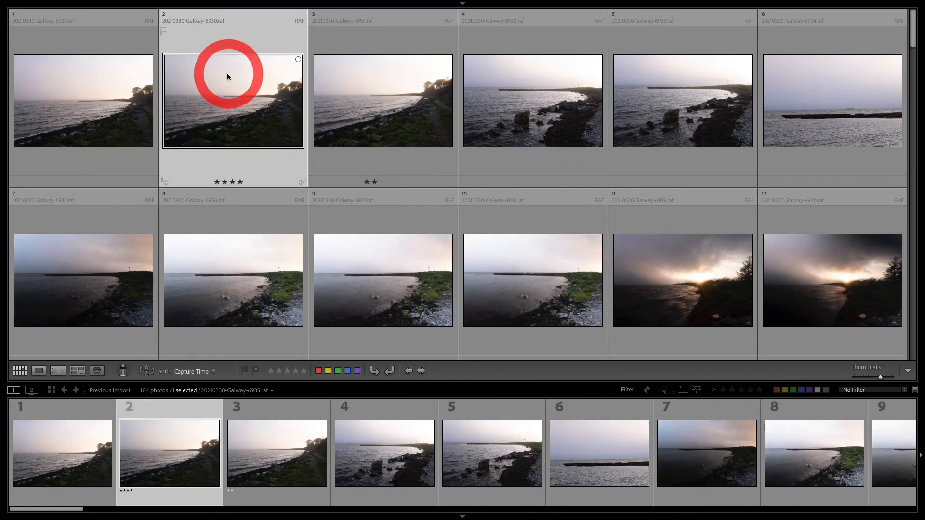
key(6)
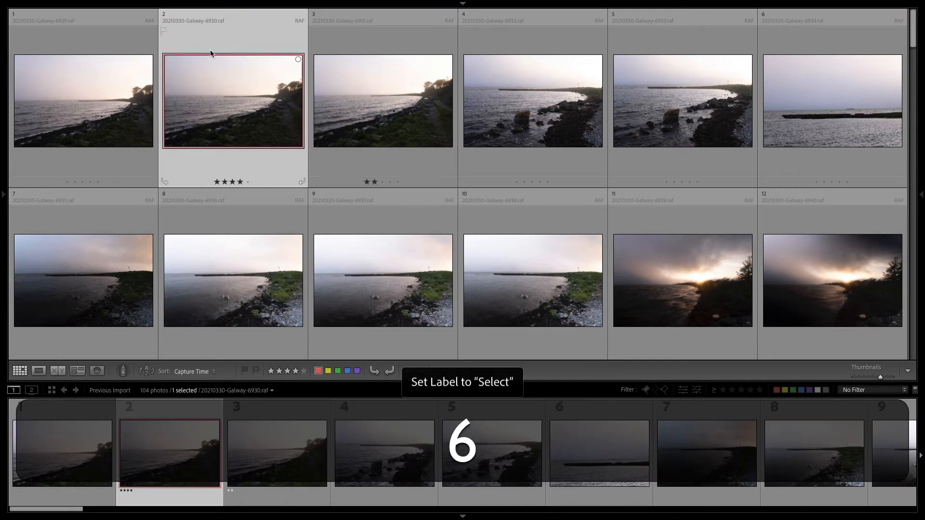
Step: Switch the color label set back to Lightroom Default and turn off the unlabeled-photos filter
mouse_move(243, 2)
click(175, 5)
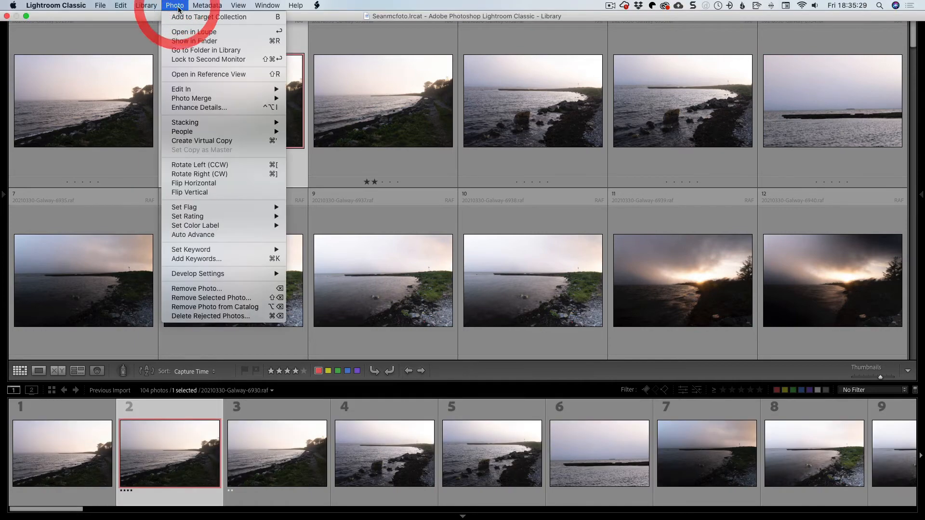
mouse_move(203, 5)
mouse_move(238, 59)
click(374, 68)
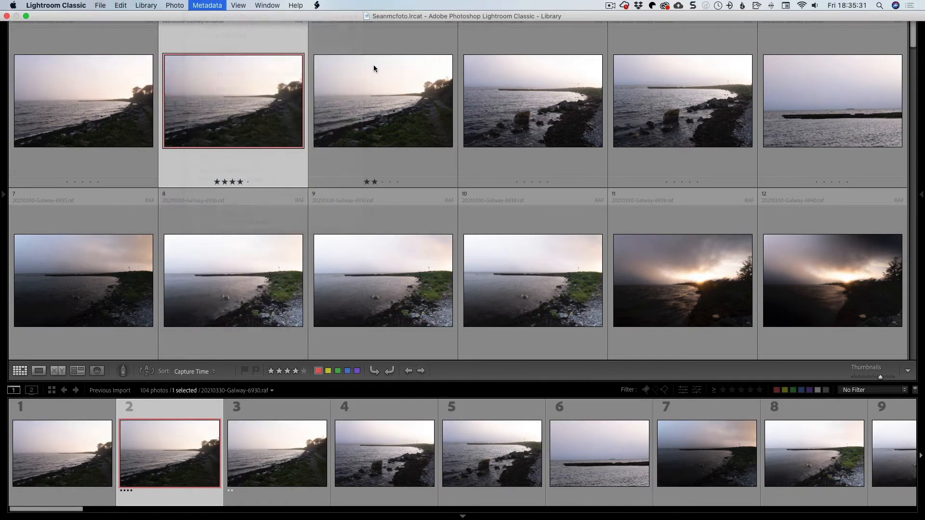
click(165, 5)
mouse_move(207, 5)
mouse_move(238, 59)
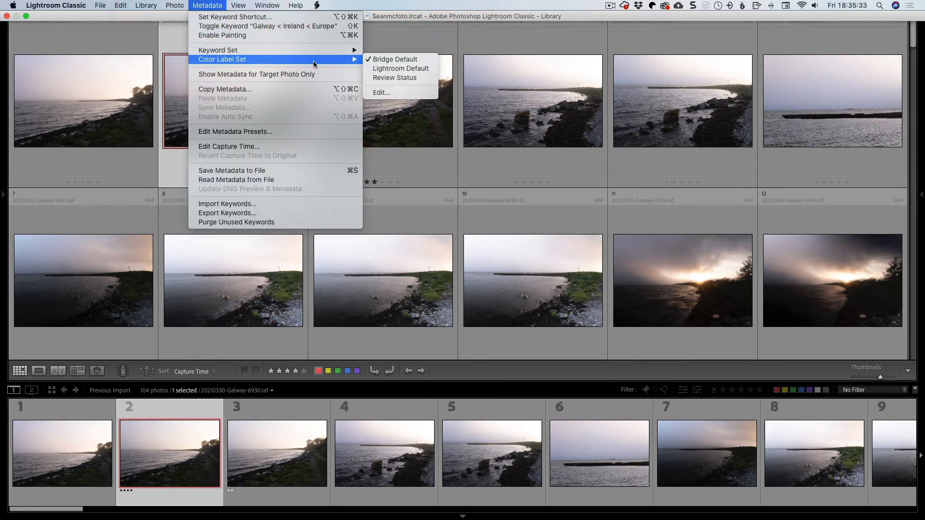
click(404, 71)
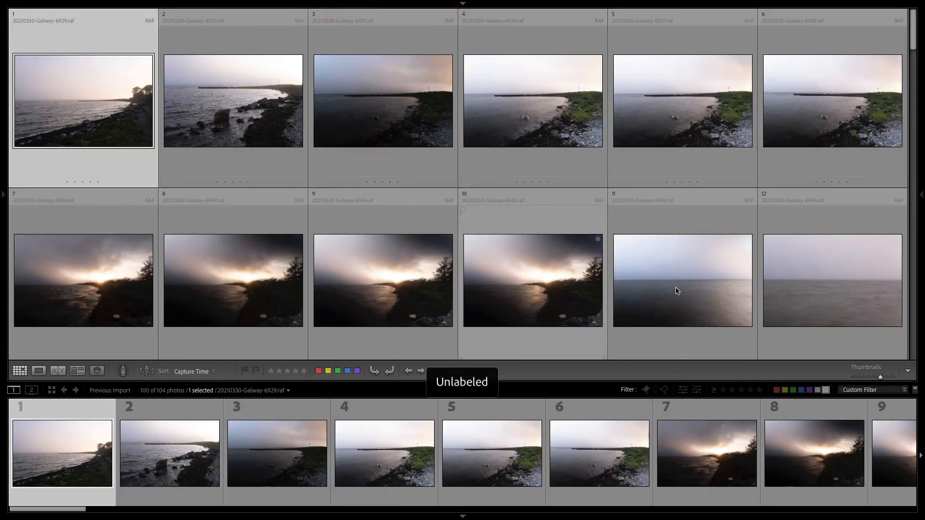
click(825, 389)
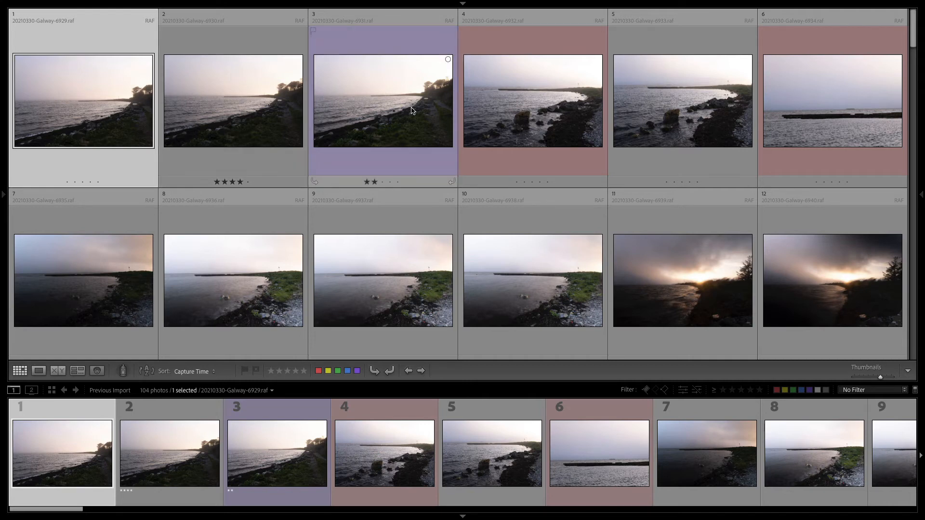
Step: Flag photo 20210330-Galway-6931 as a pick and toggle the flagged-photos filter on and off
click(224, 51)
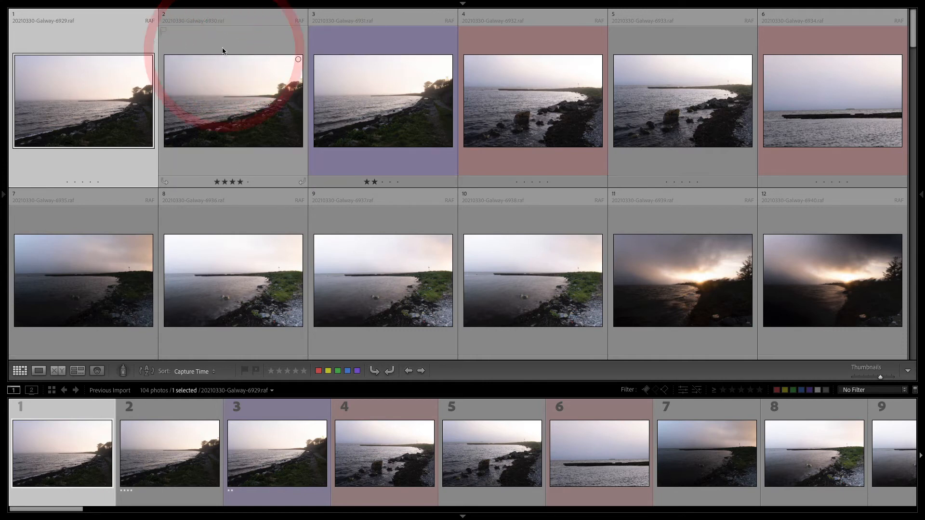
click(313, 32)
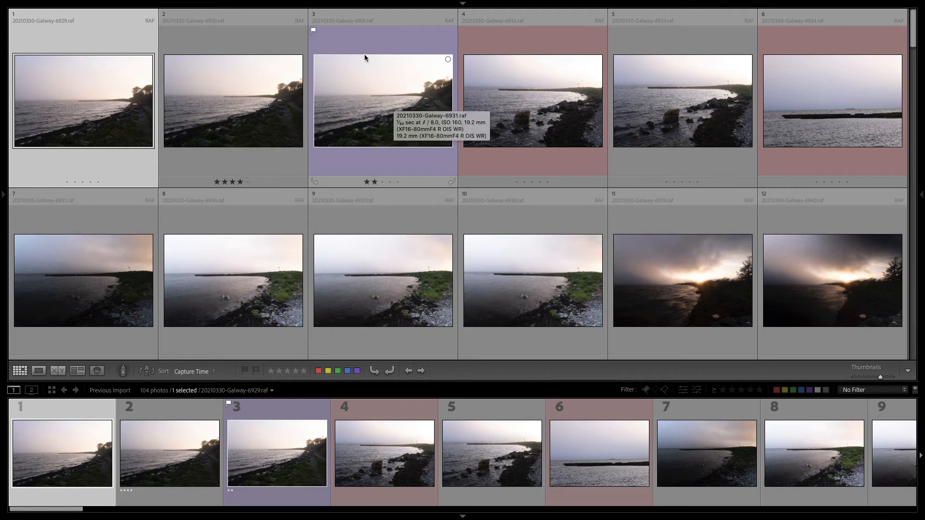
click(646, 391)
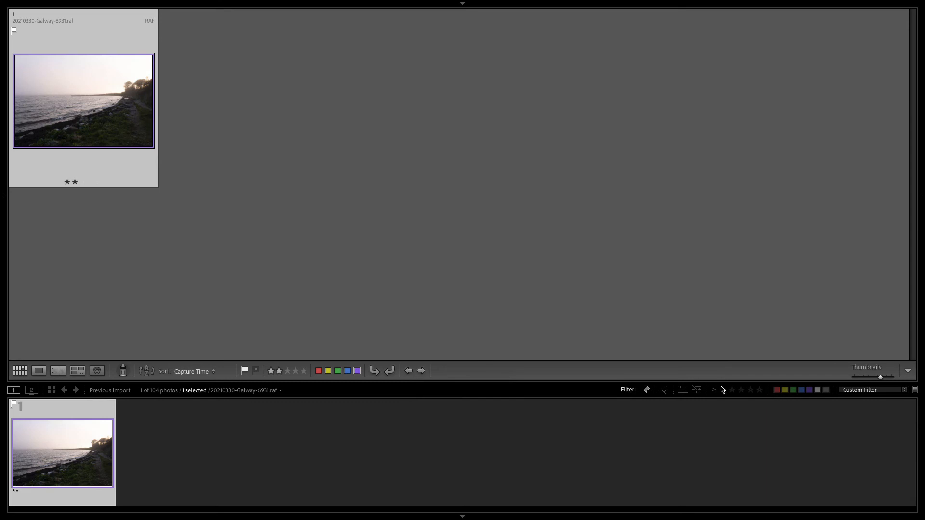
click(646, 390)
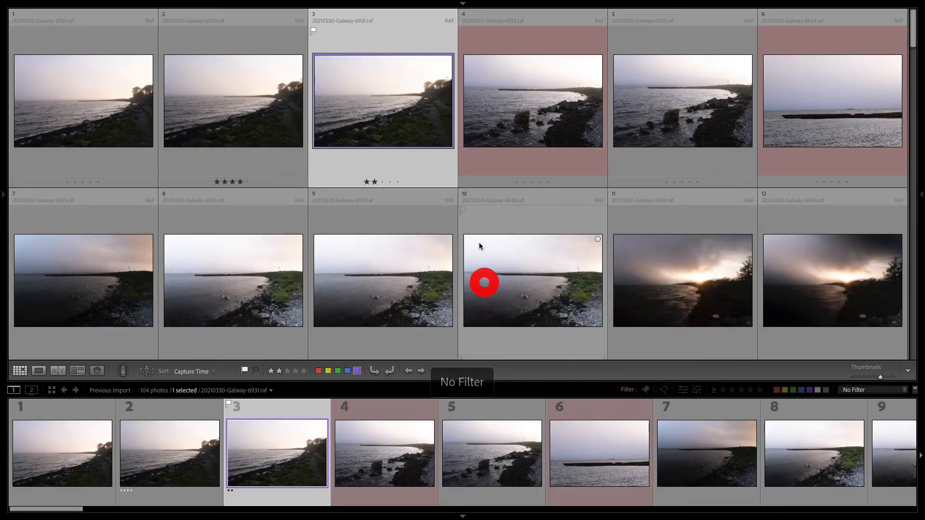
Step: Flag photos 20210330-Galway-6938 and 20210330-Galway-6940 as picks and filter for flagged, purple-labeled photos rated at least one star
click(463, 210)
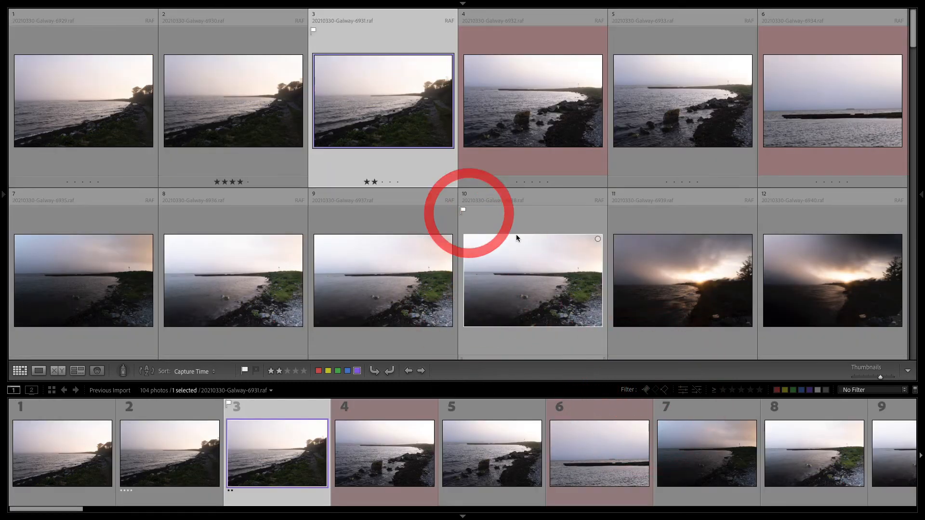
click(762, 210)
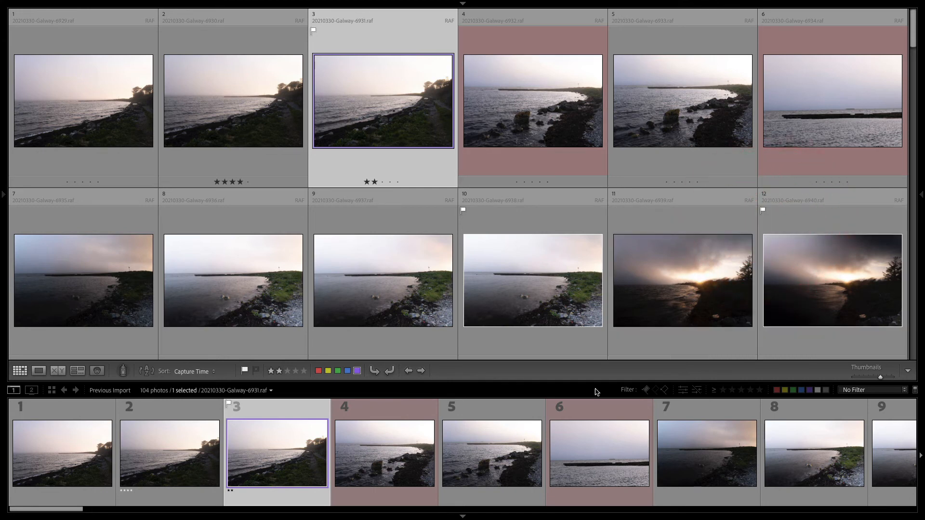
click(646, 390)
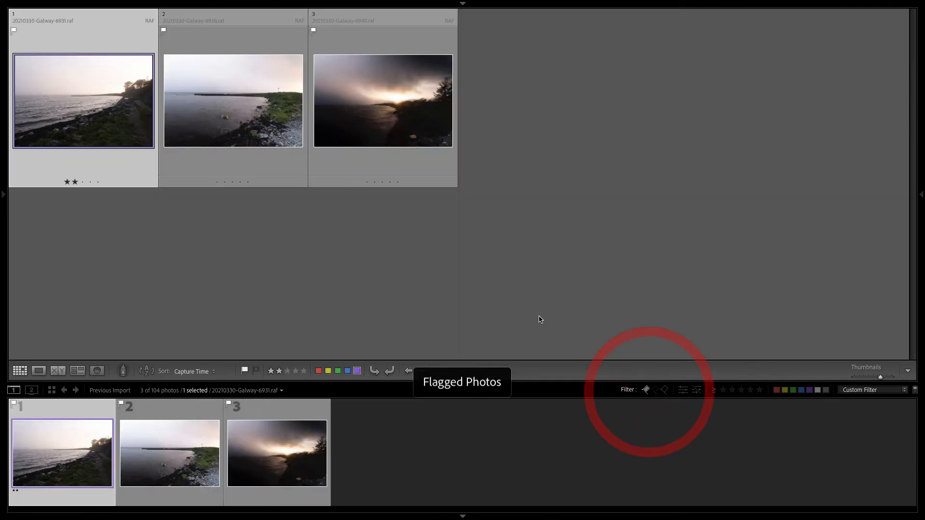
click(722, 390)
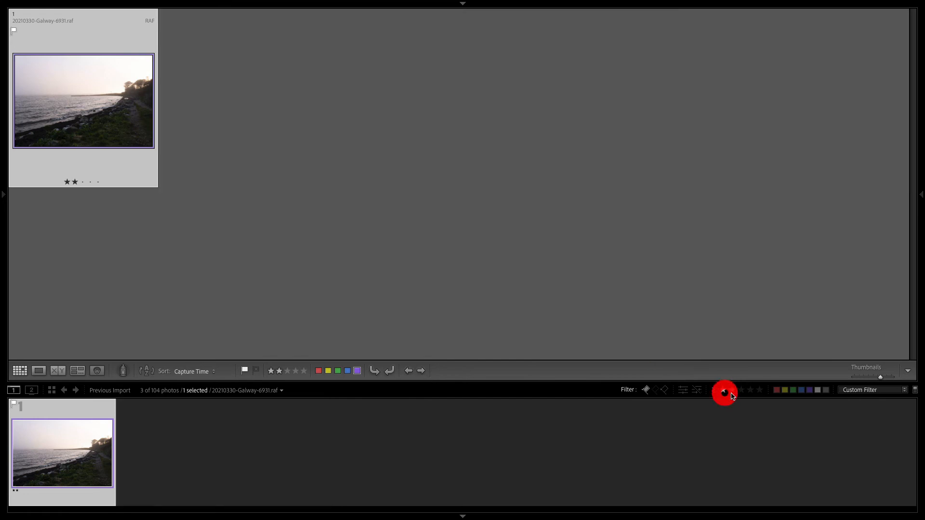
click(810, 390)
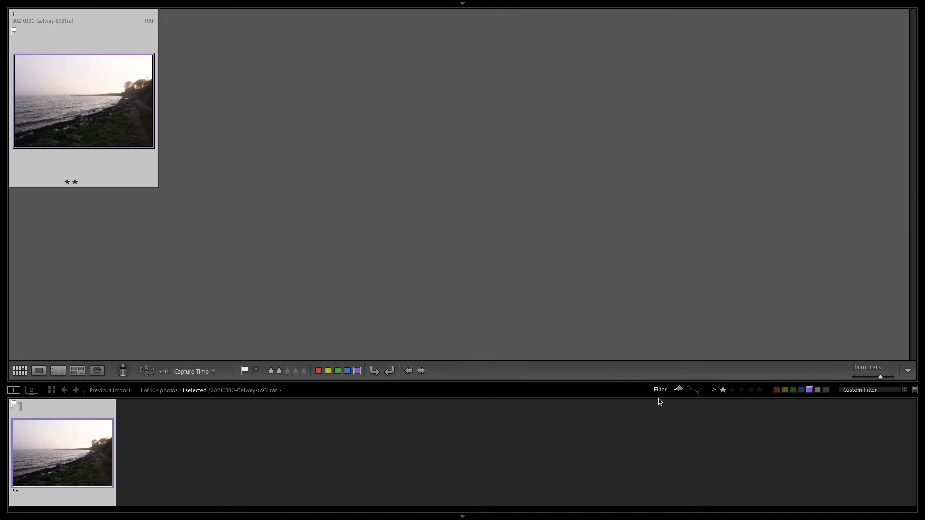
Step: Clear the star, purple label and flag filters, and collapse and re-expand the filmstrip's filter options
click(723, 390)
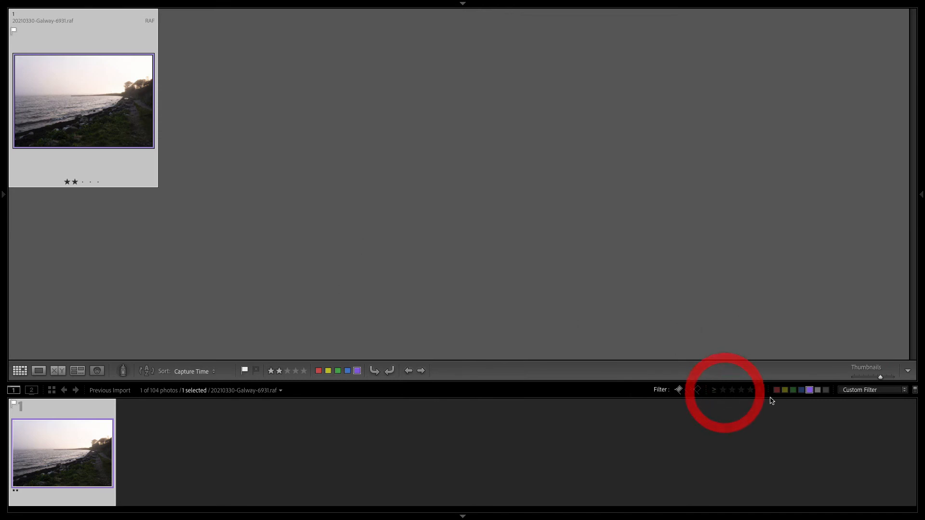
click(807, 393)
click(678, 390)
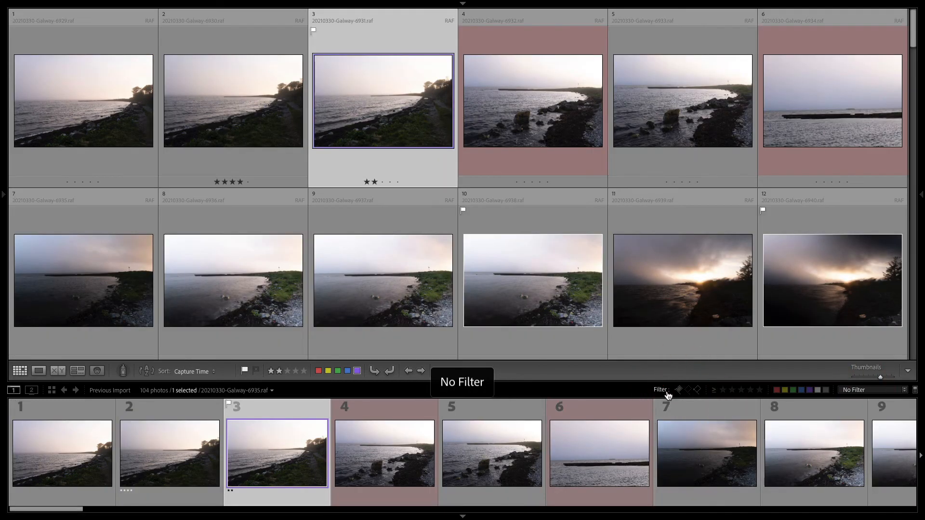
click(624, 388)
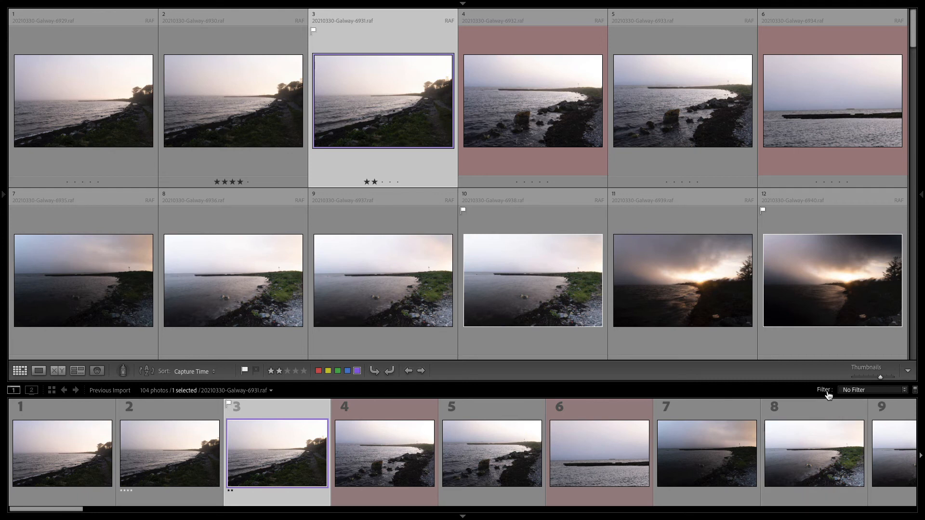
click(825, 389)
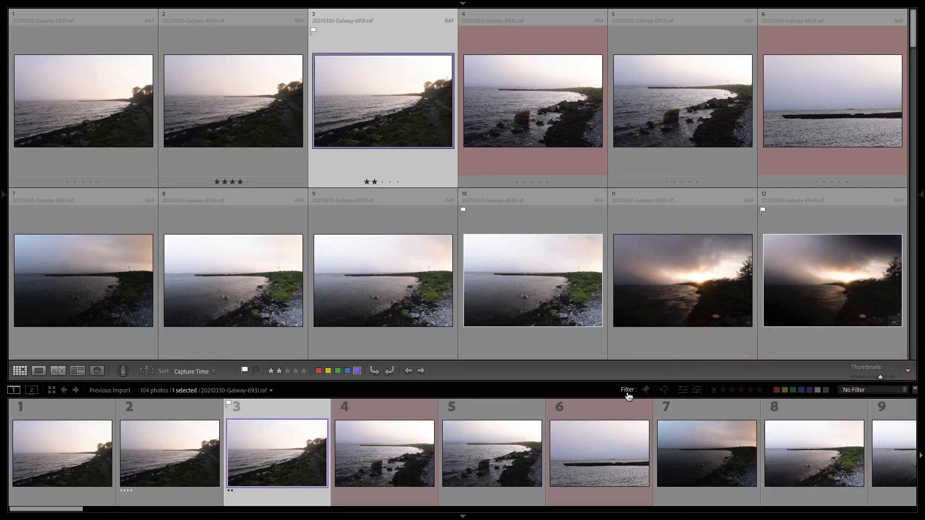